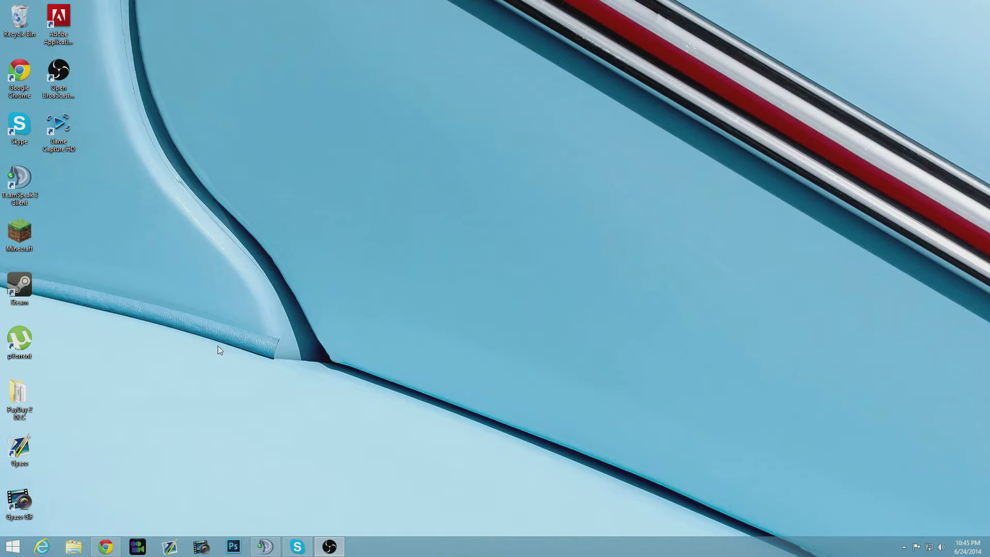
Step: Launch the Minecraft Launcher from its desktop shortcut so the news page appears
{"action": "left_click_drag", "start_coordinate": [555, 475], "coordinate": [286, 157]}
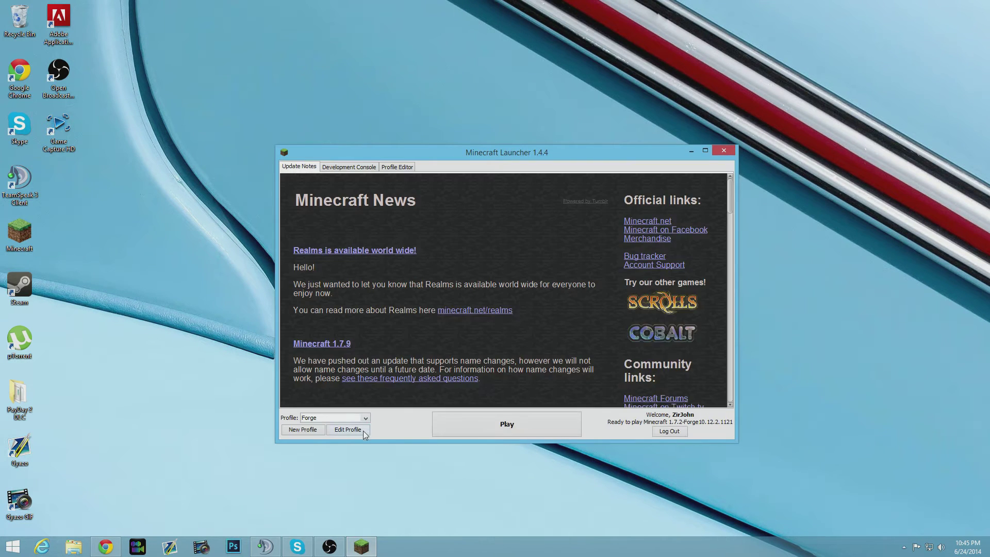
Step: Open the Forge profile editor, toggle the custom Java executable back on, and bring up File Explorer
{"action": "left_click", "coordinate": [347, 429]}
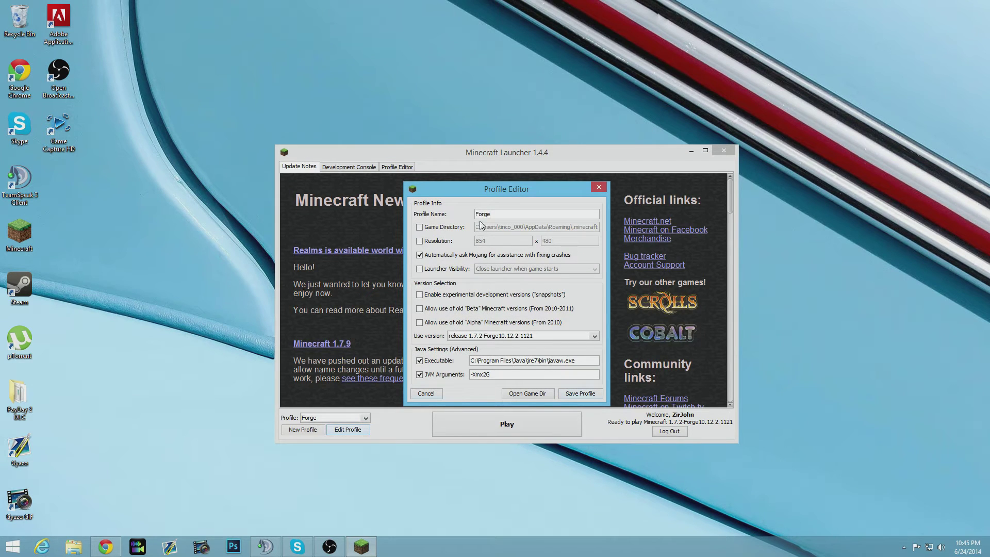
{"action": "left_click", "coordinate": [439, 362]}
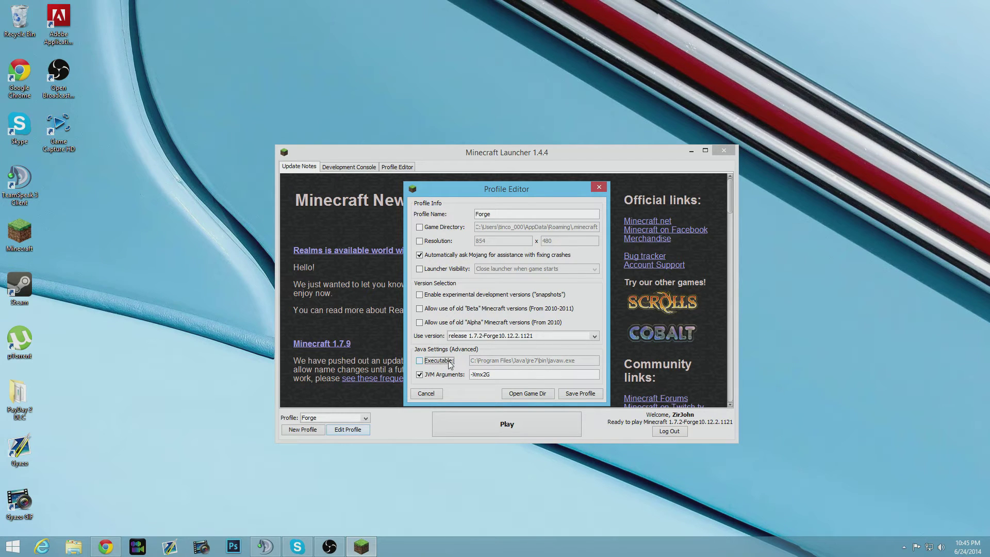
{"action": "left_click", "coordinate": [451, 362]}
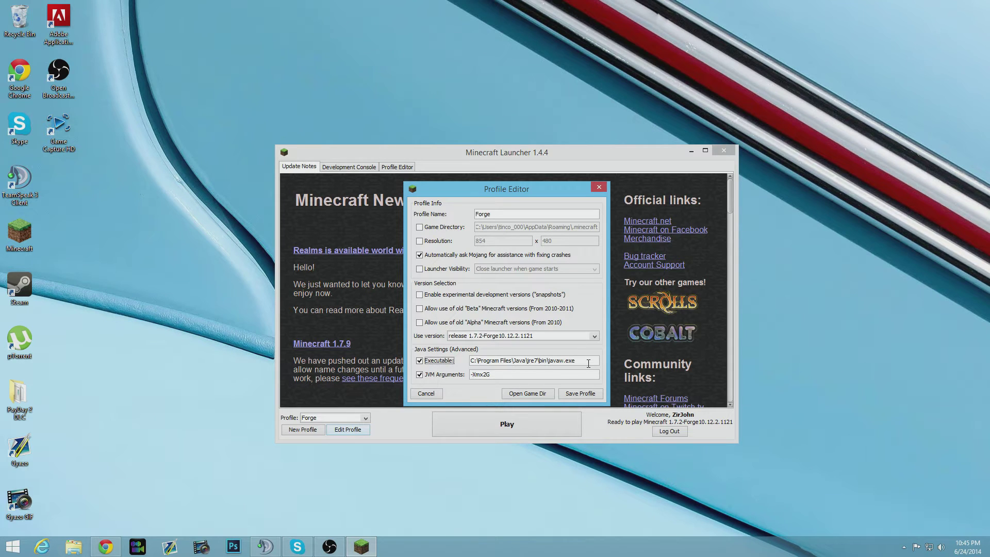
{"action": "left_click", "coordinate": [73, 546]}
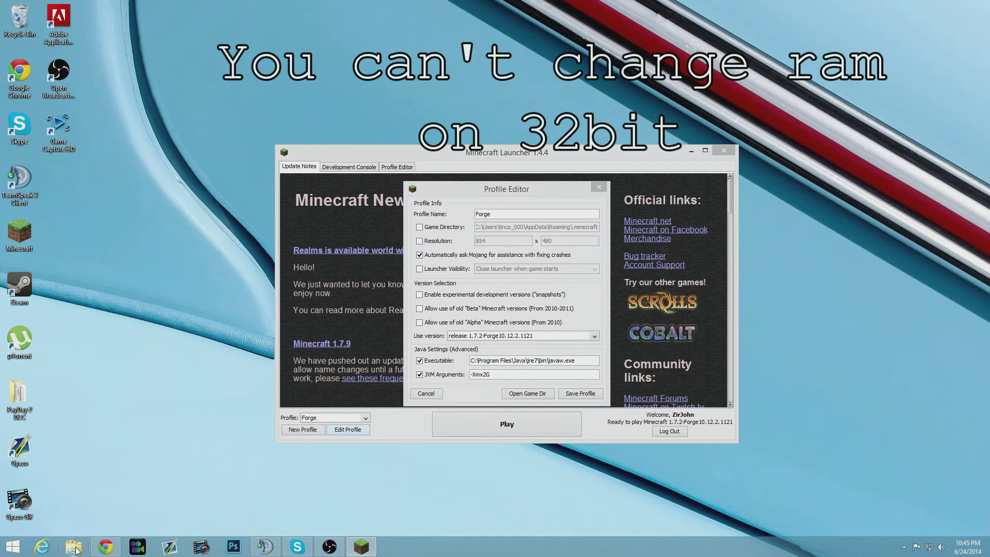
{"action": "left_click_drag", "start_coordinate": [350, 115], "coordinate": [546, 107]}
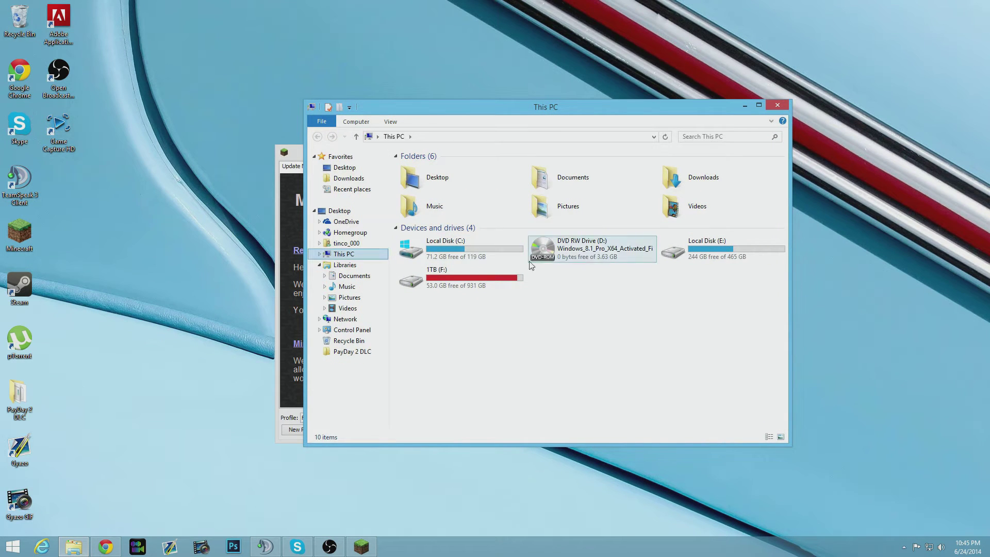
Step: Navigate File Explorer to C:\Program Files\Java\jre7\bin
{"action": "double_click", "coordinate": [487, 257]}
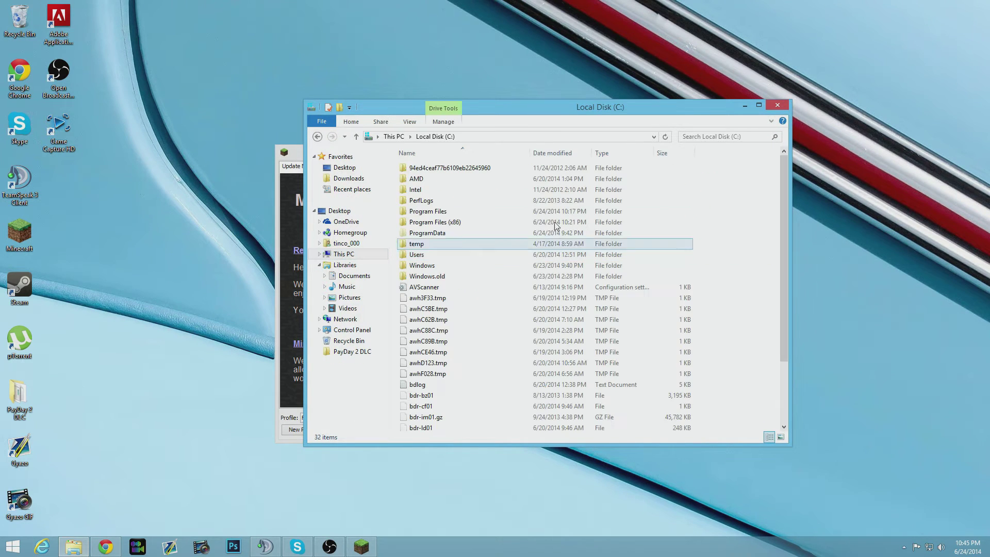
{"action": "double_click", "coordinate": [428, 211]}
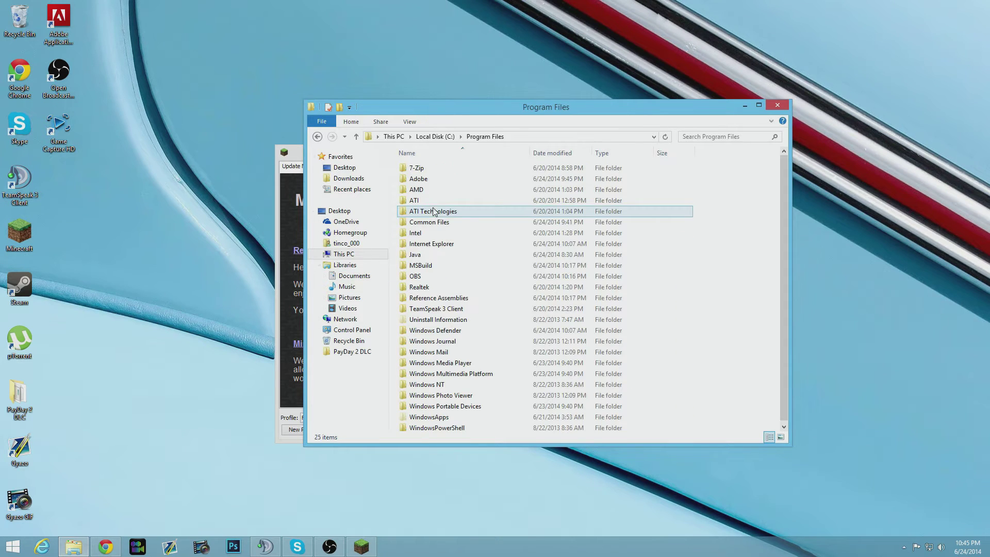
{"action": "double_click", "coordinate": [449, 254]}
{"action": "double_click", "coordinate": [494, 166]}
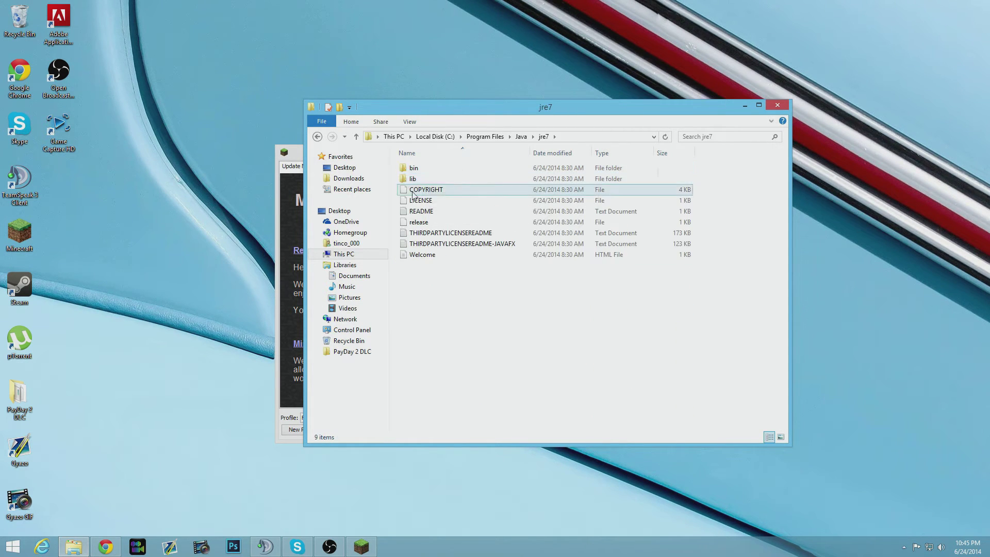
{"action": "double_click", "coordinate": [413, 168]}
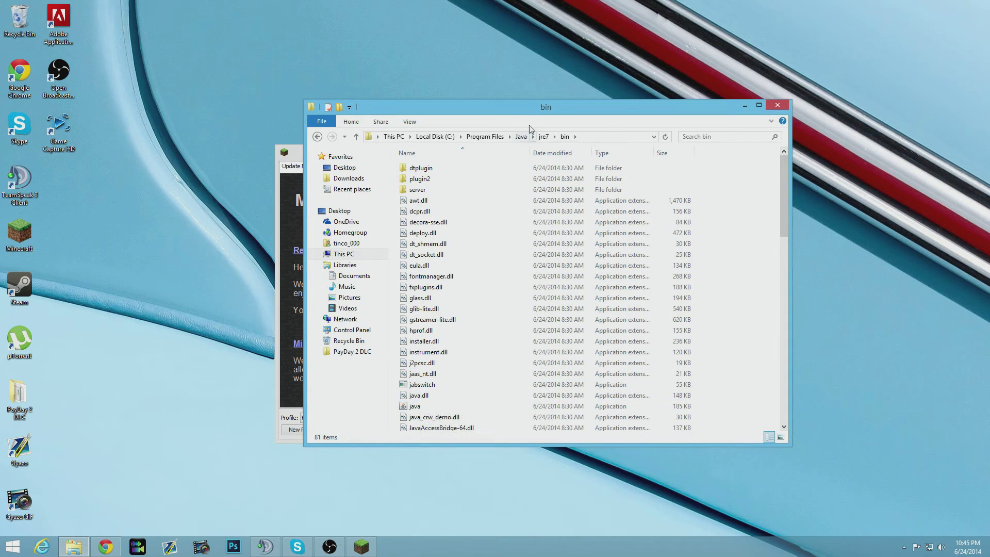
Step: Copy the bin folder's address as text and move the Explorer window aside
{"action": "right_click", "coordinate": [594, 141]}
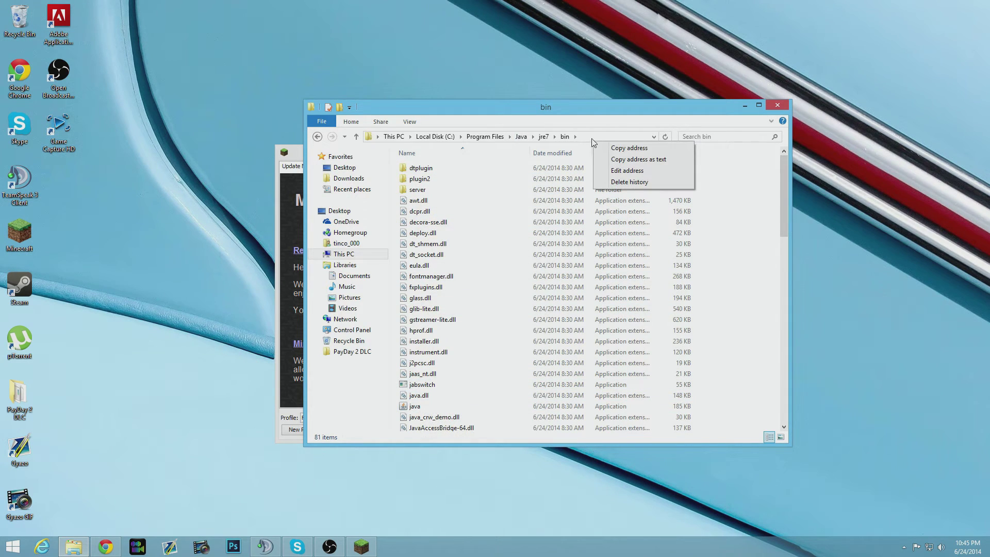
{"action": "left_click", "coordinate": [616, 164]}
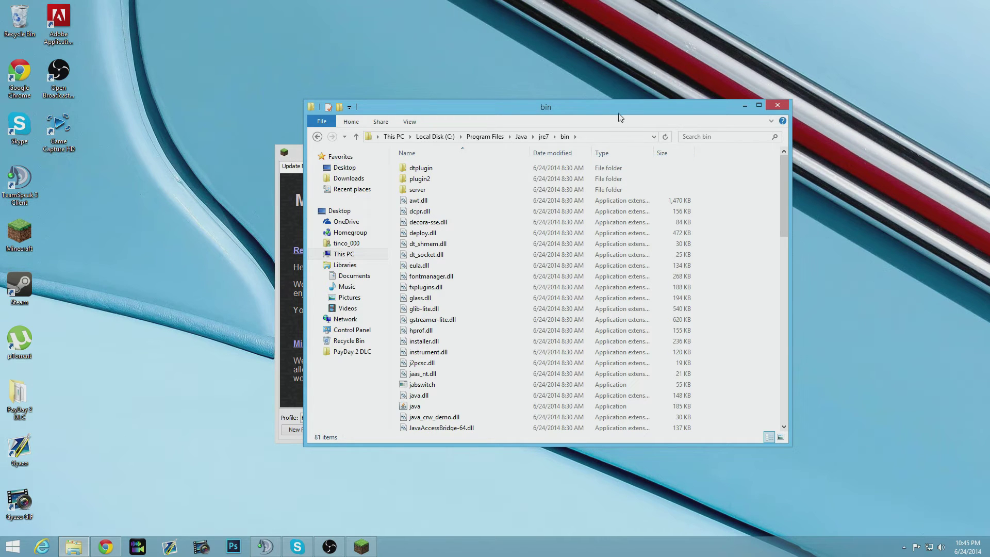
{"action": "mouse_move", "coordinate": [621, 115]}
{"action": "left_mouse_down"}
{"action": "mouse_move", "coordinate": [686, 142]}
{"action": "mouse_move", "coordinate": [653, 117]}
{"action": "mouse_move", "coordinate": [457, 133]}
{"action": "left_mouse_up"}
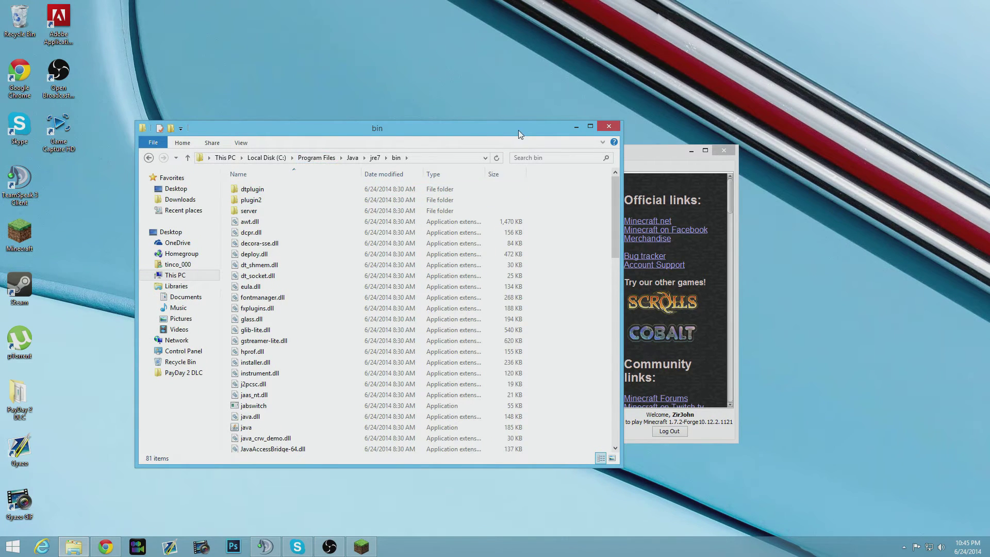
Step: Replace the Executable path's folder with the copied jre7 bin path for javaw.exe, then save the profile
{"action": "left_click_drag", "start_coordinate": [519, 129], "coordinate": [350, 141]}
{"action": "left_click", "coordinate": [581, 154]}
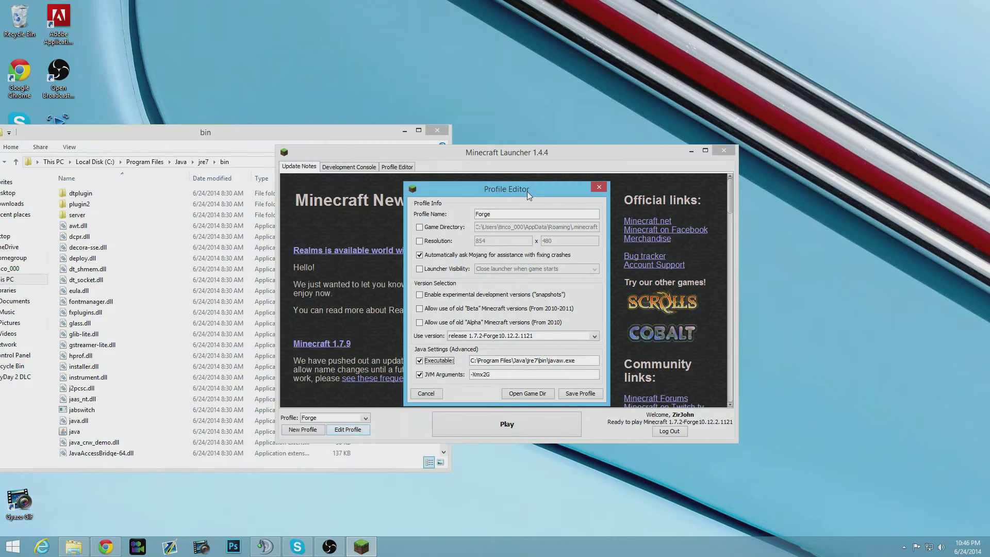
{"action": "left_click_drag", "start_coordinate": [527, 191], "coordinate": [546, 183]}
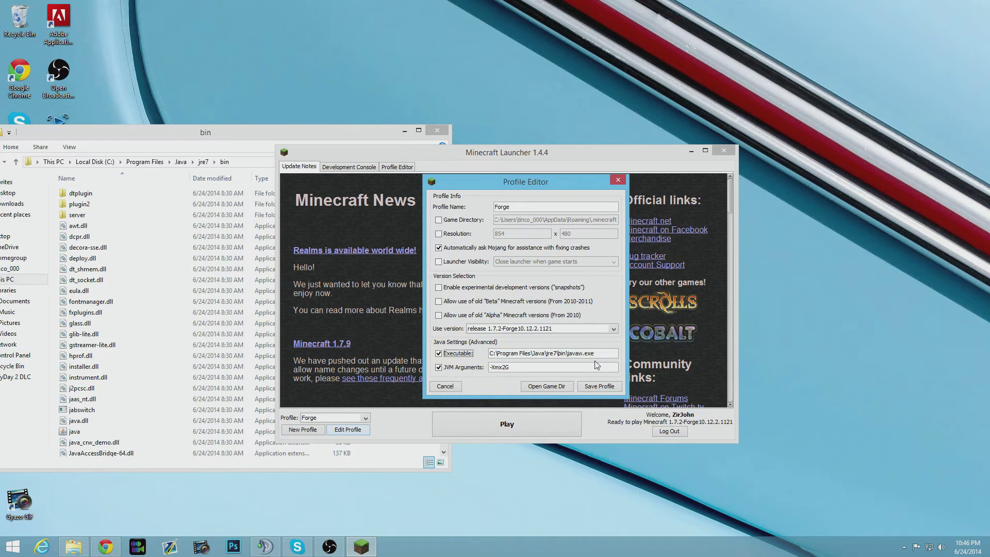
{"action": "left_click_drag", "start_coordinate": [569, 354], "coordinate": [557, 354]}
{"action": "left_click", "coordinate": [567, 355]}
{"action": "left_click_drag", "start_coordinate": [569, 353], "coordinate": [479, 358]}
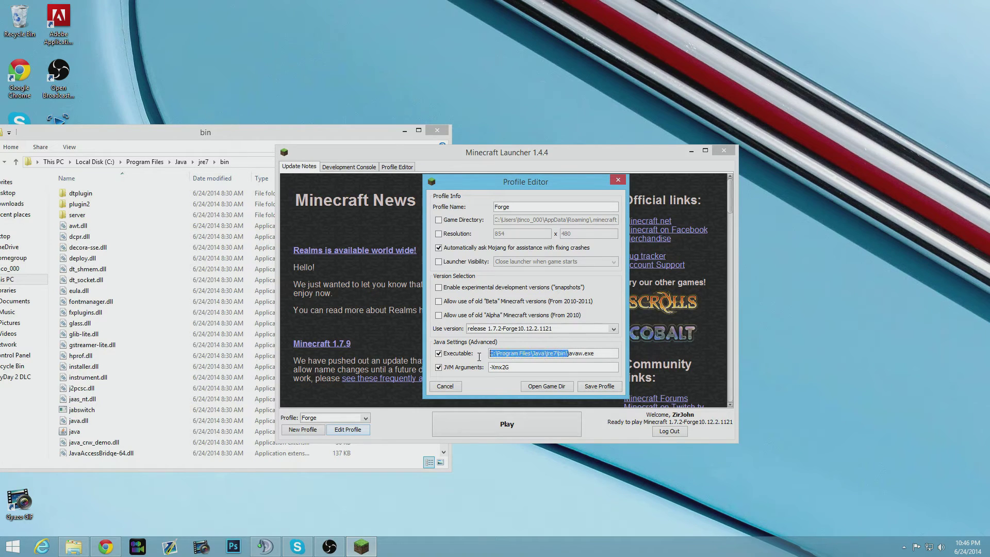
{"action": "key", "text": "Right"}
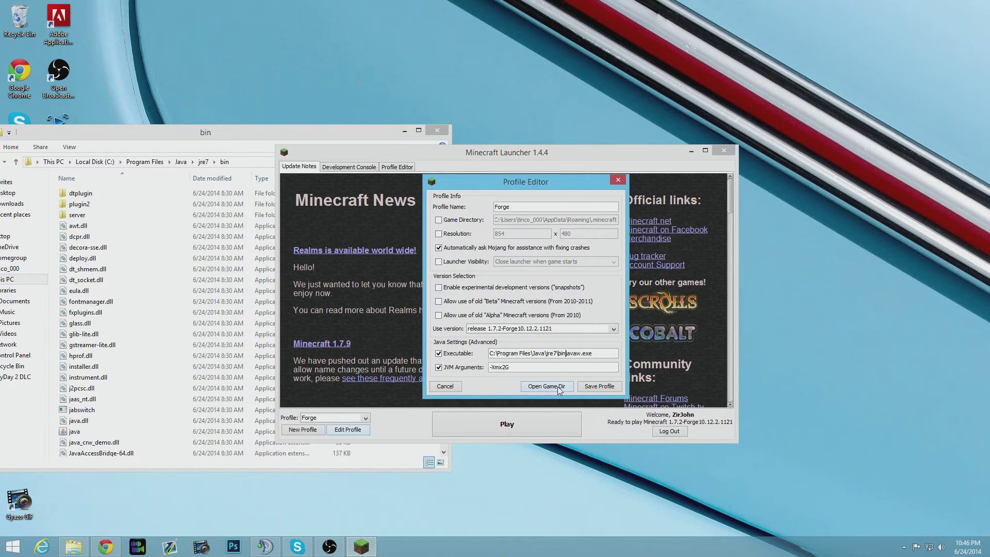
{"action": "type", "text": "\\"}
{"action": "left_click", "coordinate": [599, 386]}
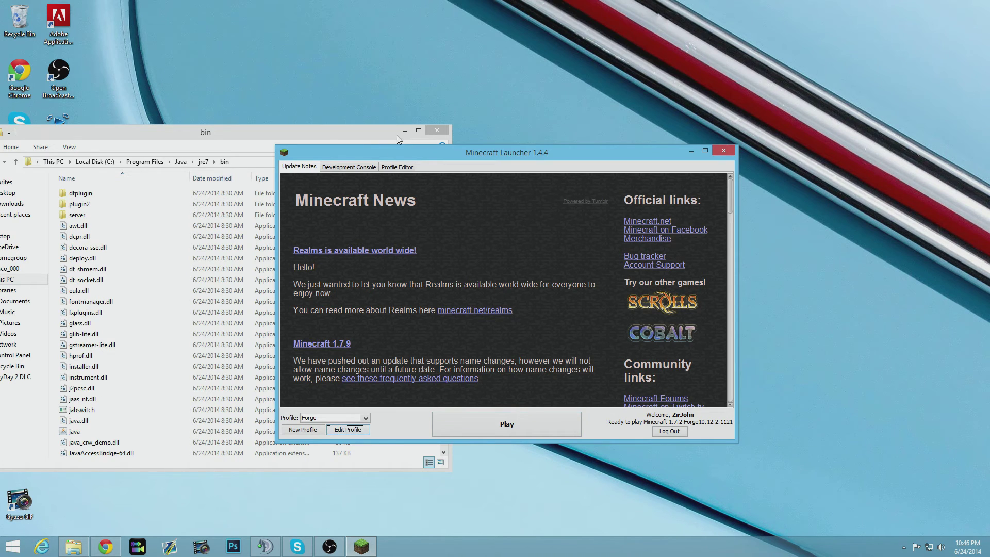
Step: Reposition the windows so the jre7 bin Explorer window sits in front
{"action": "mouse_move", "coordinate": [349, 130]}
{"action": "left_mouse_down"}
{"action": "mouse_move", "coordinate": [495, 121]}
{"action": "mouse_move", "coordinate": [486, 95]}
{"action": "left_mouse_up"}
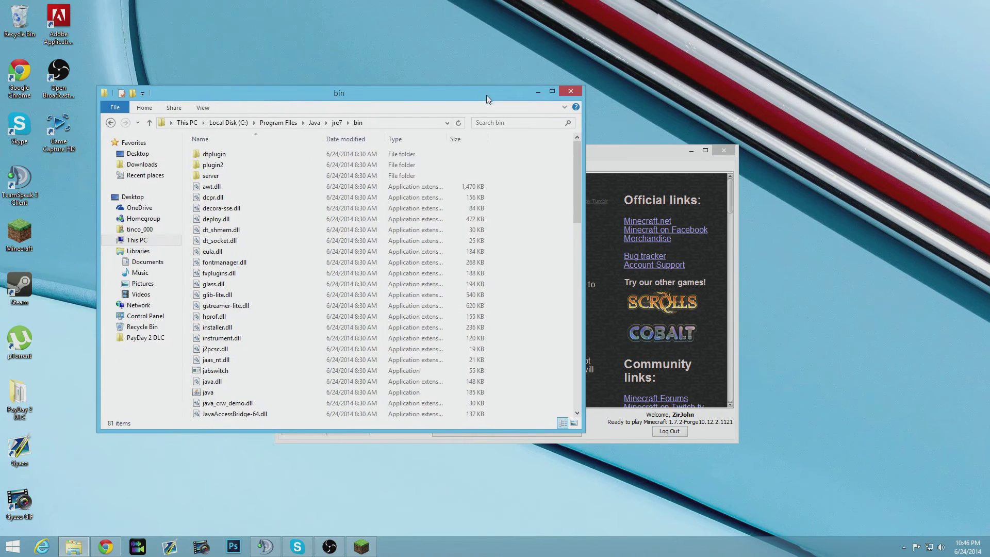
{"action": "left_click", "coordinate": [643, 164]}
{"action": "left_click_drag", "start_coordinate": [459, 106], "coordinate": [613, 114]}
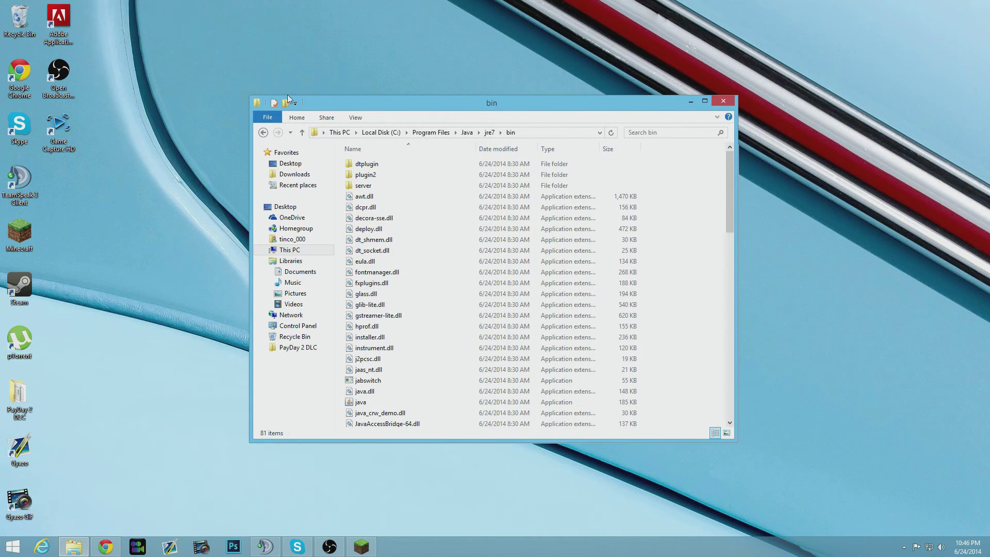